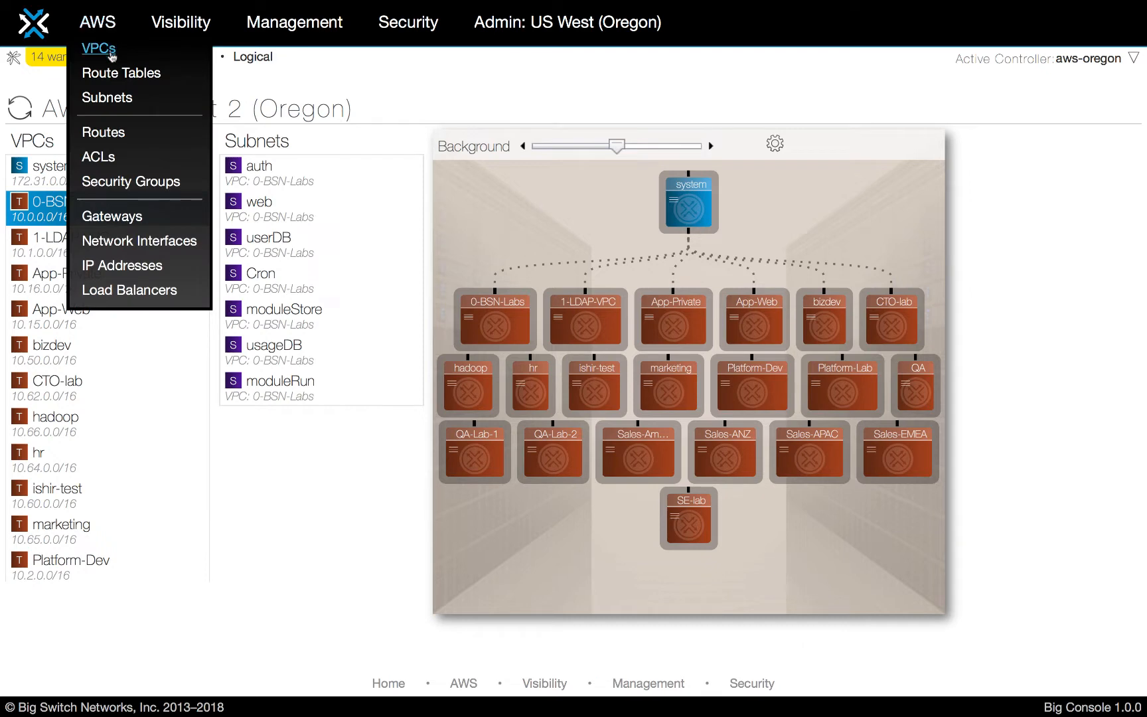
Open the VPCs list and expand the 0-BSN-Labs VPC to examine its routes and subnets.
click(99, 49)
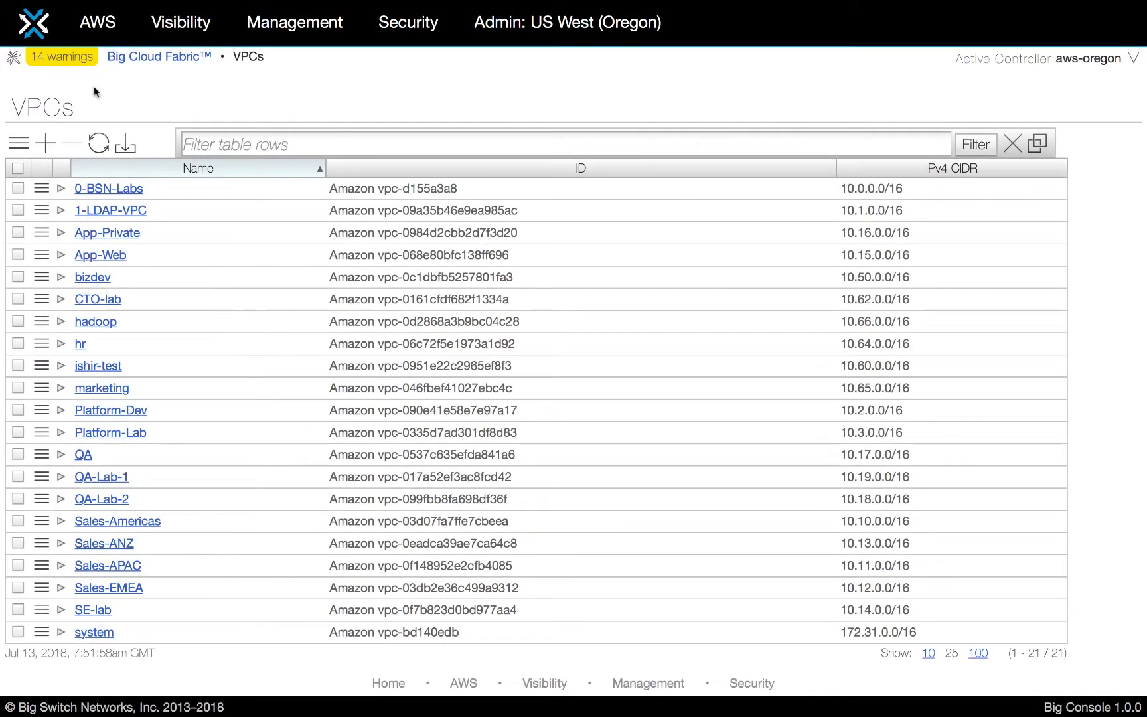
click(61, 189)
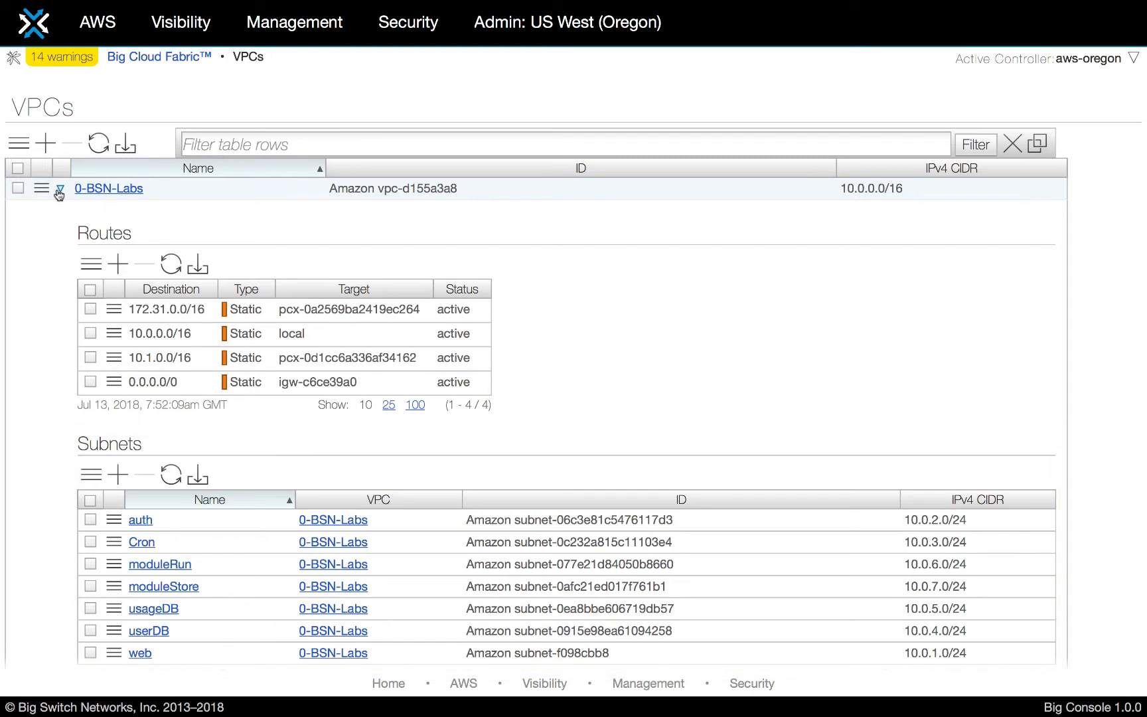
click(140, 653)
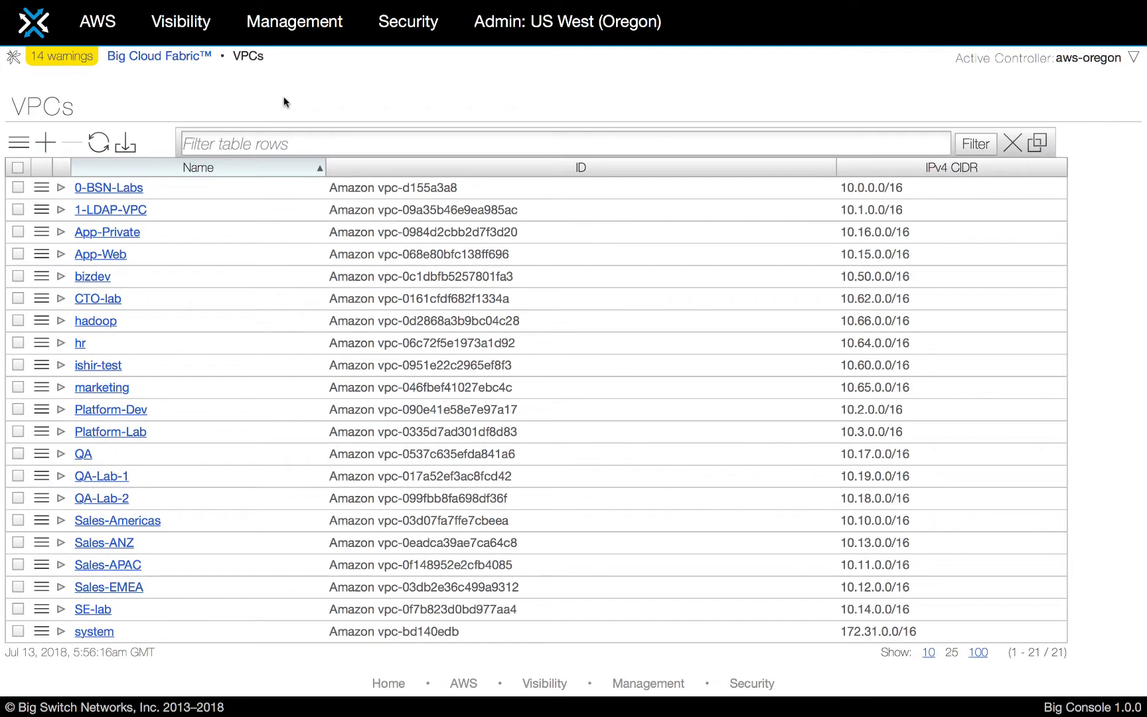
Create a VPC named Eng-Lab-VPC with CIDR 10.4.0.0/16.
click(45, 141)
text(Eng-Lab-VPC)
key(Tab)
text(10.4.0.0/16)
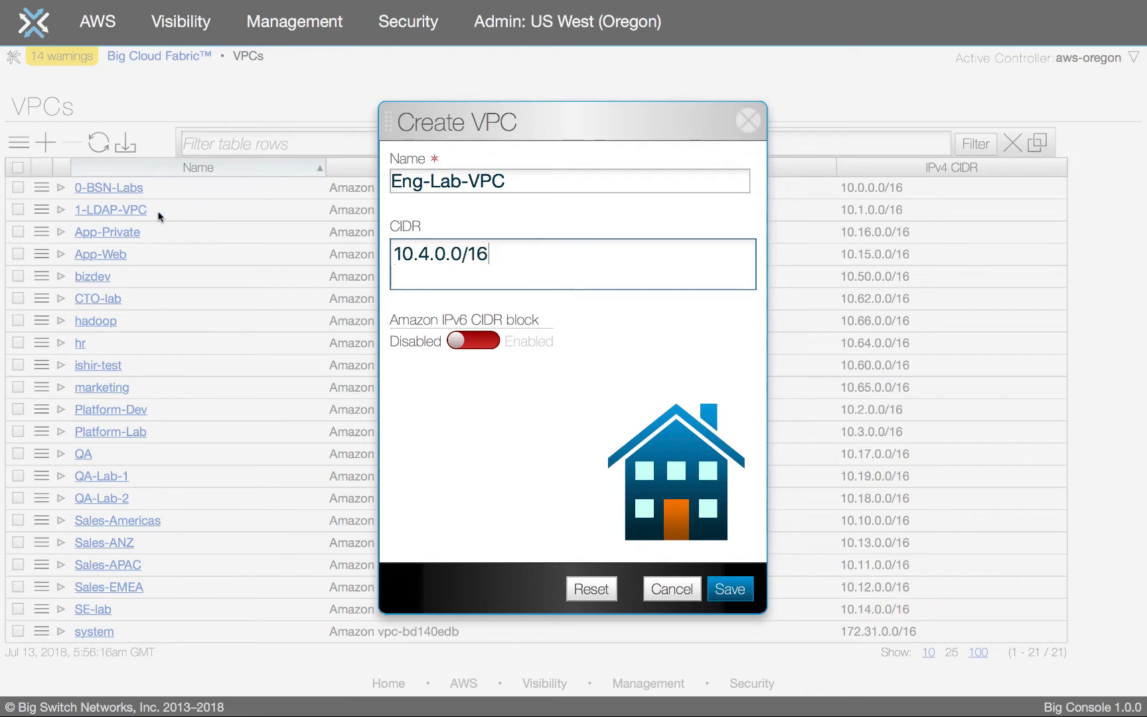
click(728, 588)
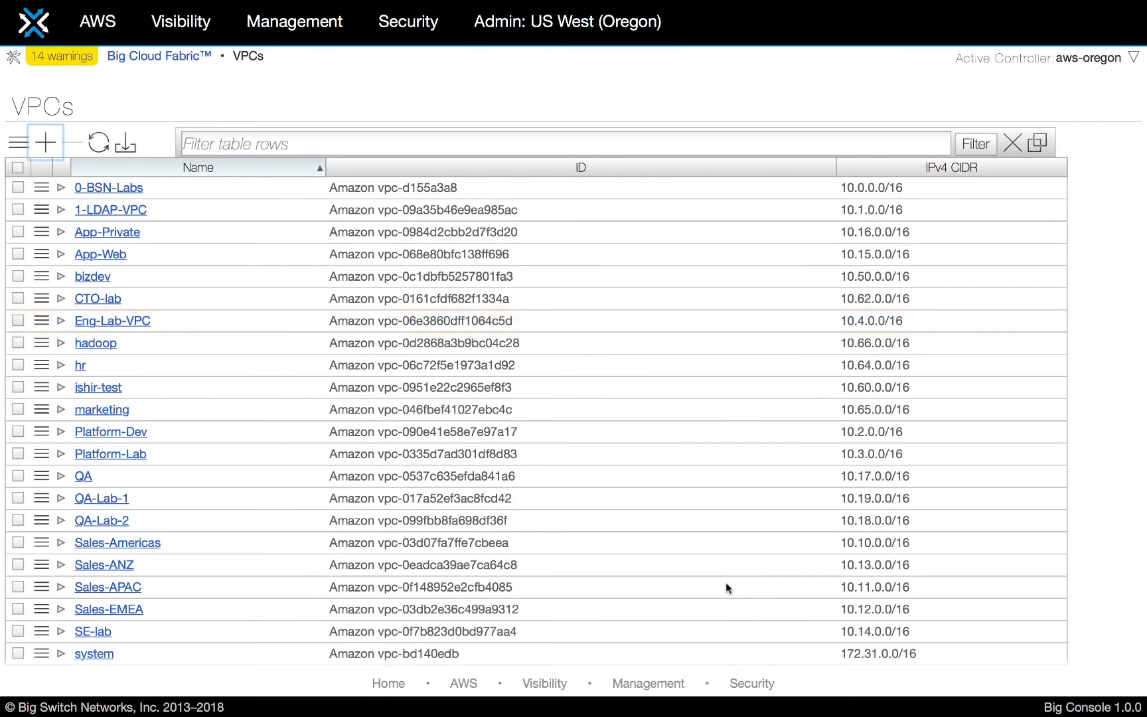
On the Subnets page, create subnet blue-db in Eng-Lab-VPC with CIDR 10.4.1.0 and prefix 24.
click(98, 22)
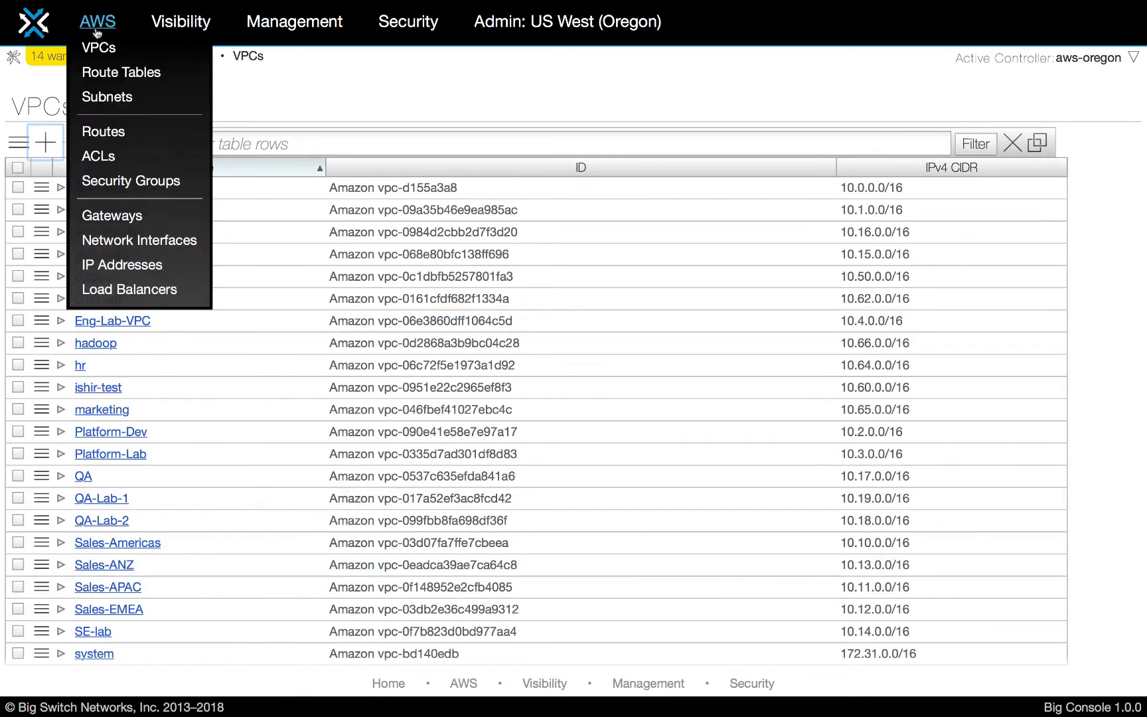
click(102, 98)
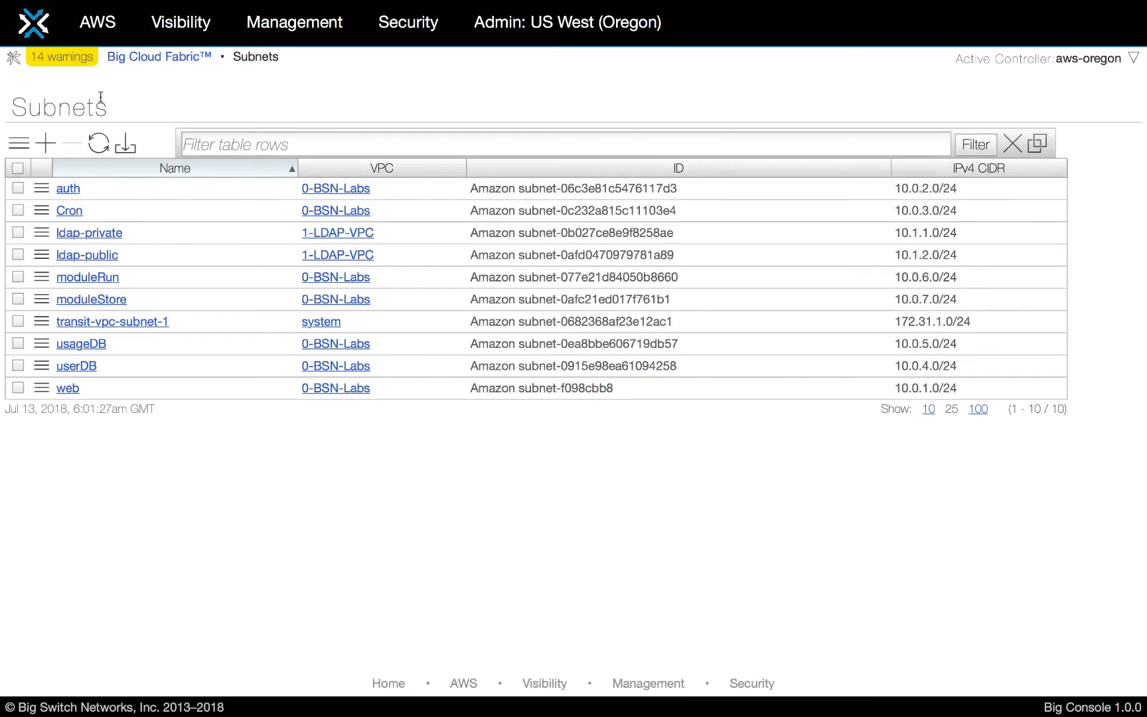
click(50, 138)
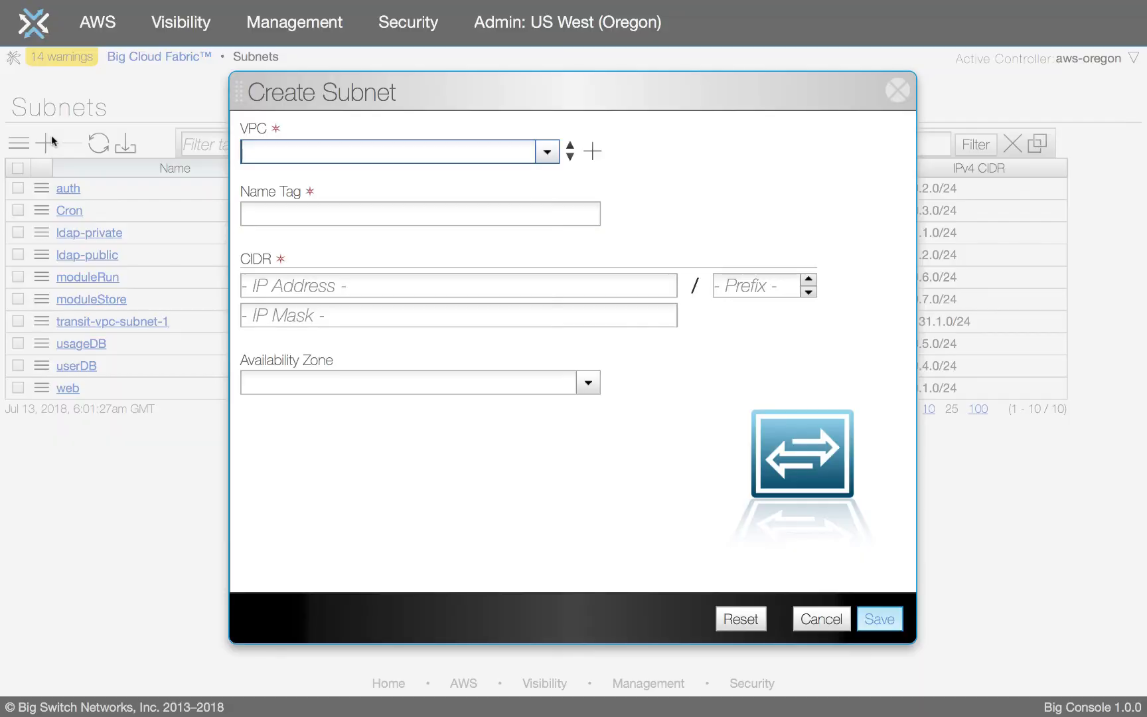
click(547, 152)
click(409, 319)
click(450, 215)
text(blue-db)
click(470, 286)
text(10.4.1.0)
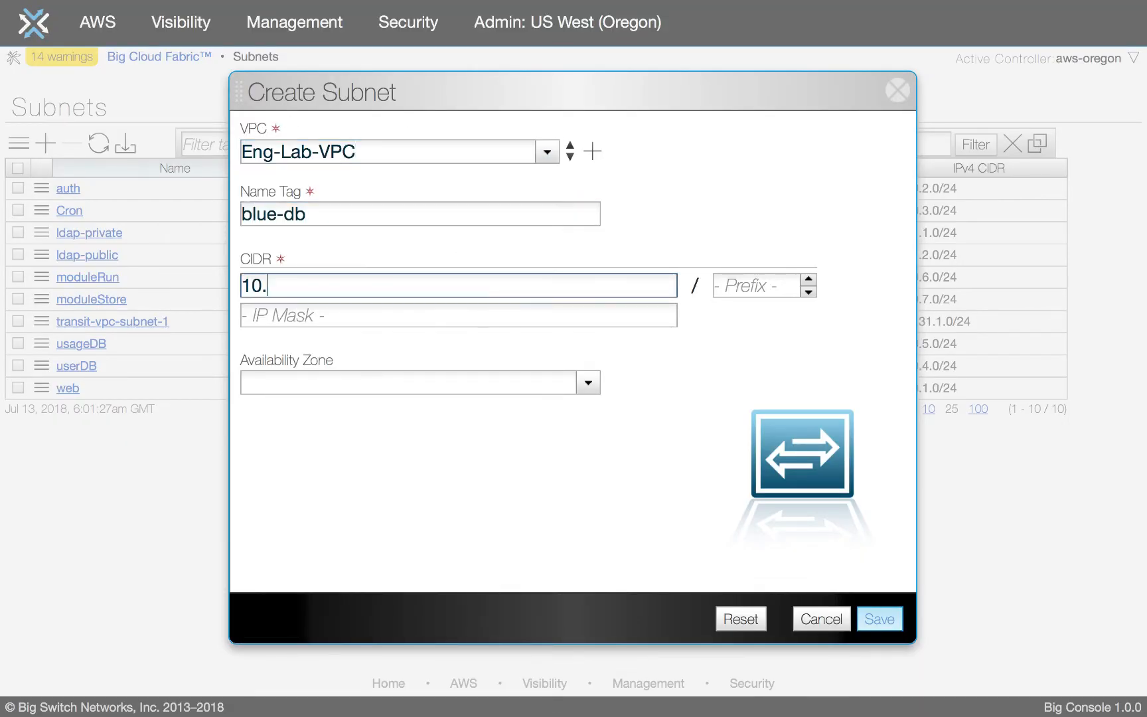
key(Tab)
text(24)
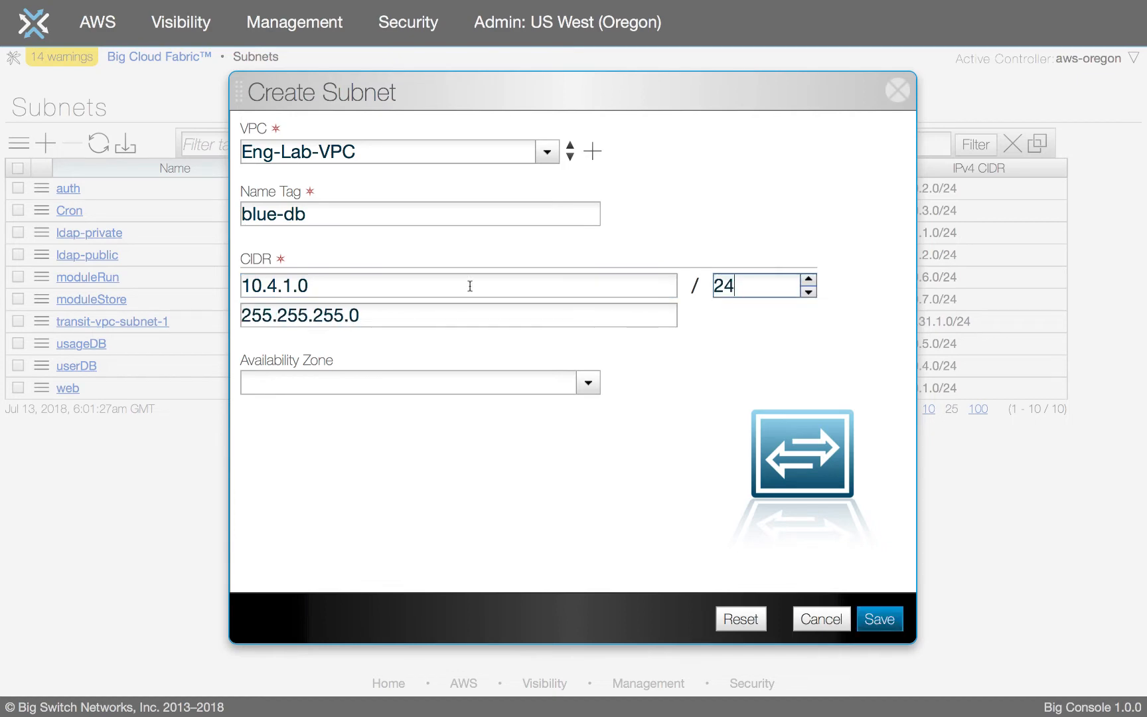
click(870, 612)
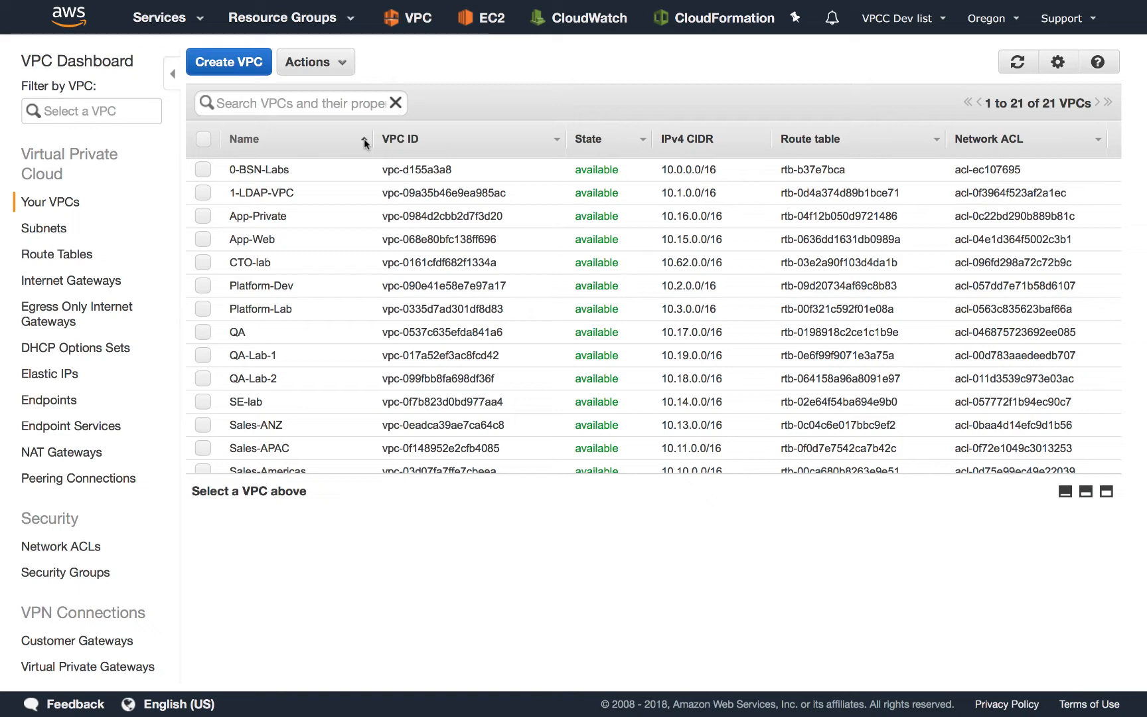
Switch to the AWS VPC console and refresh the VPC and subnet lists to check for the new VPC and subnet.
key(super+r)
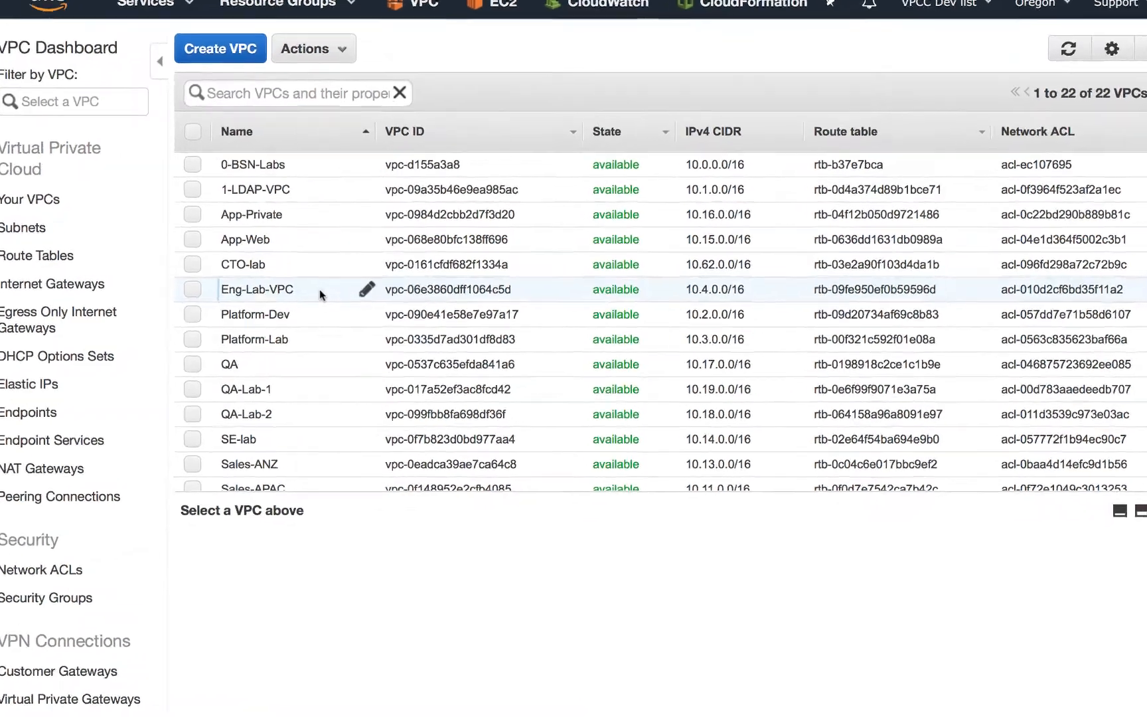
click(320, 290)
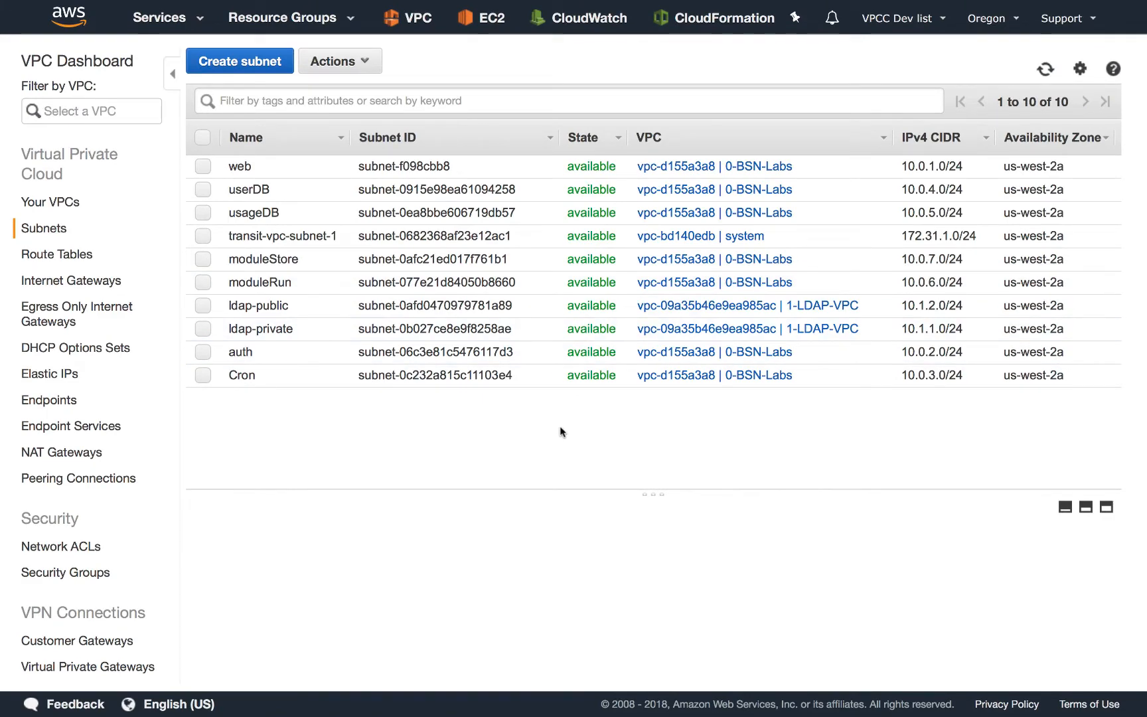
key(super+r)
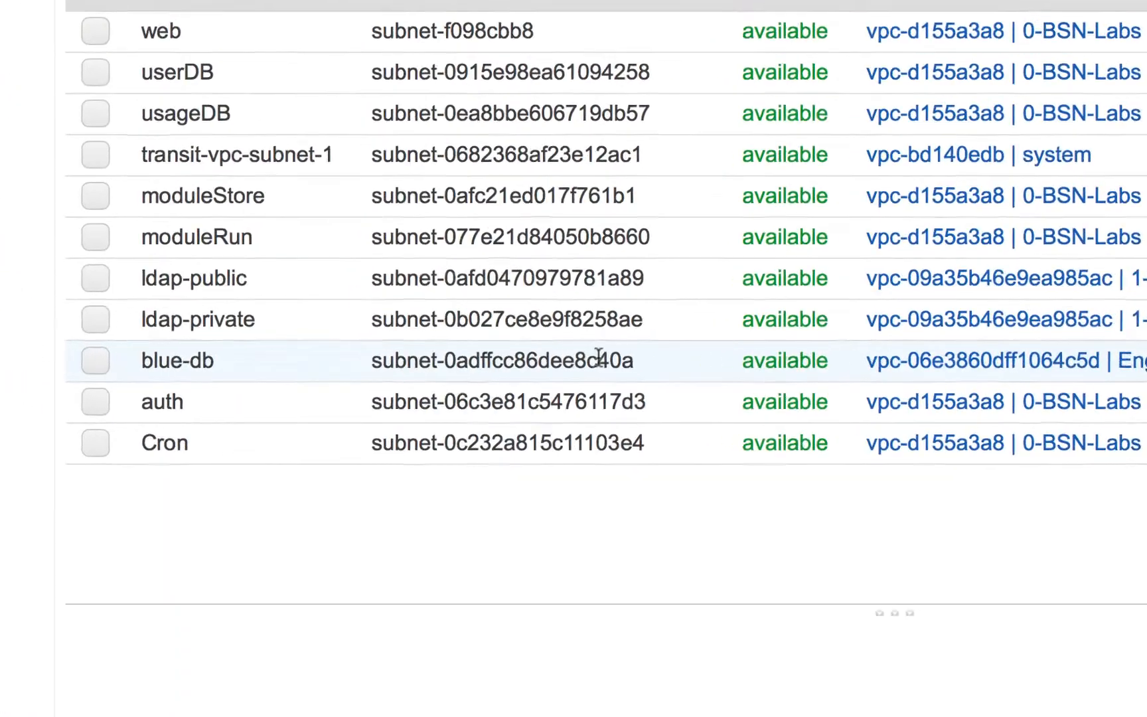
click(486, 350)
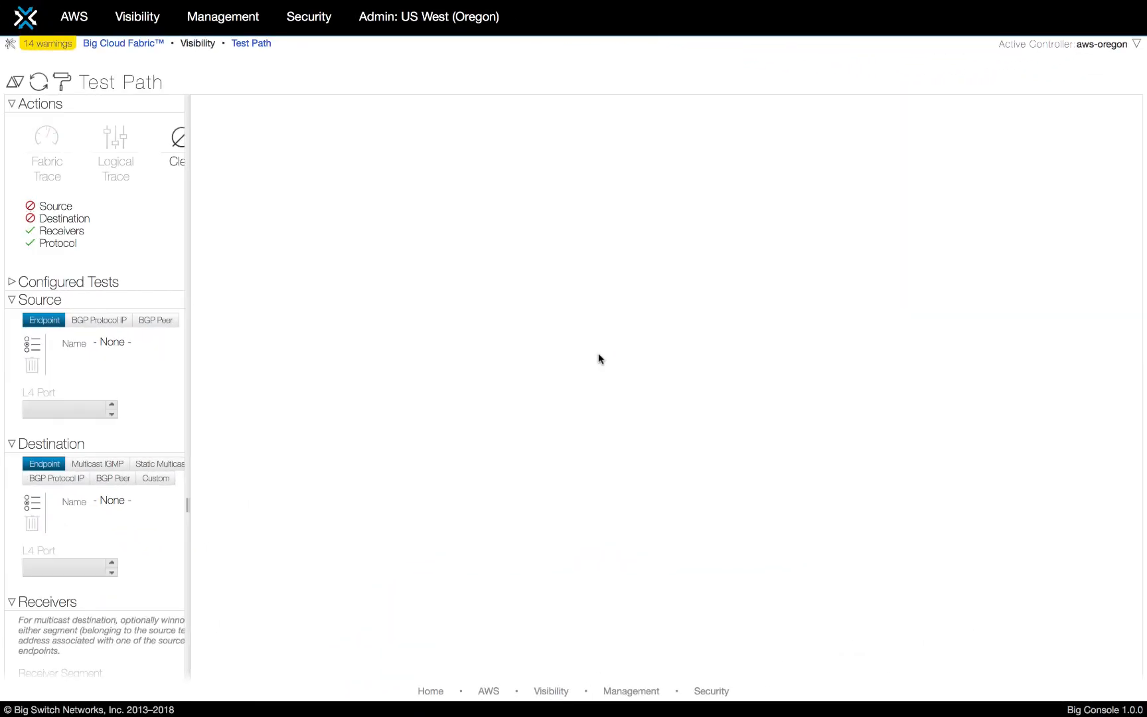
In Test Path, choose auth-1 as the source endpoint and ldap-private as the destination endpoint.
click(34, 342)
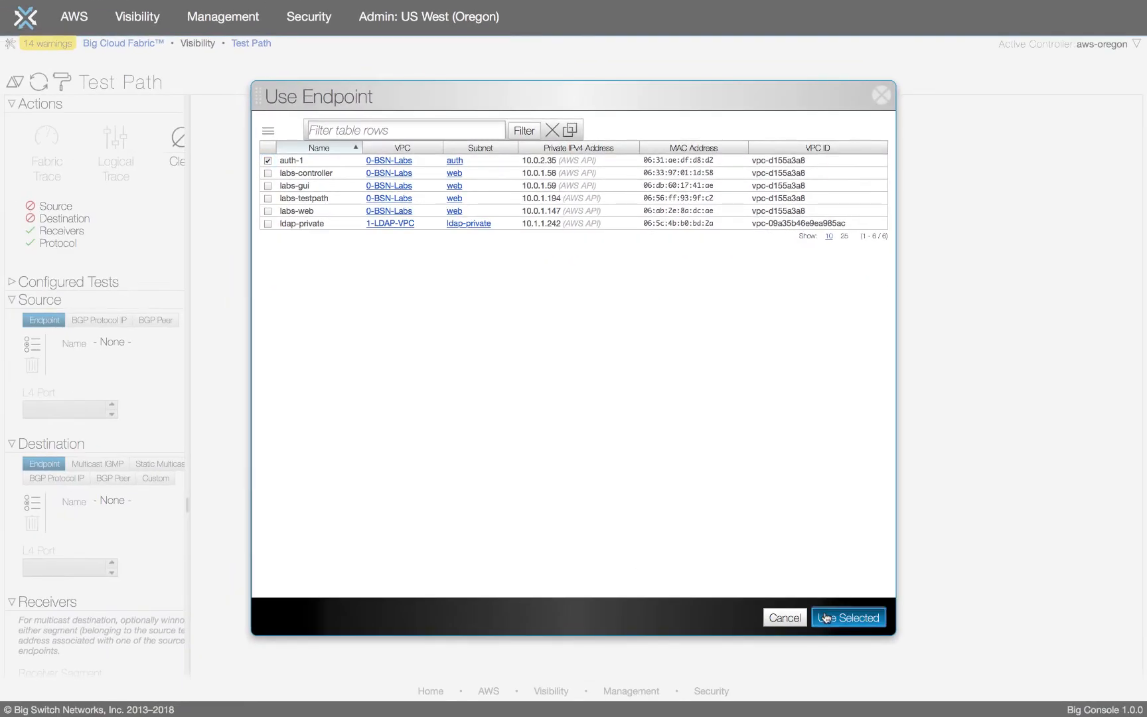
click(825, 617)
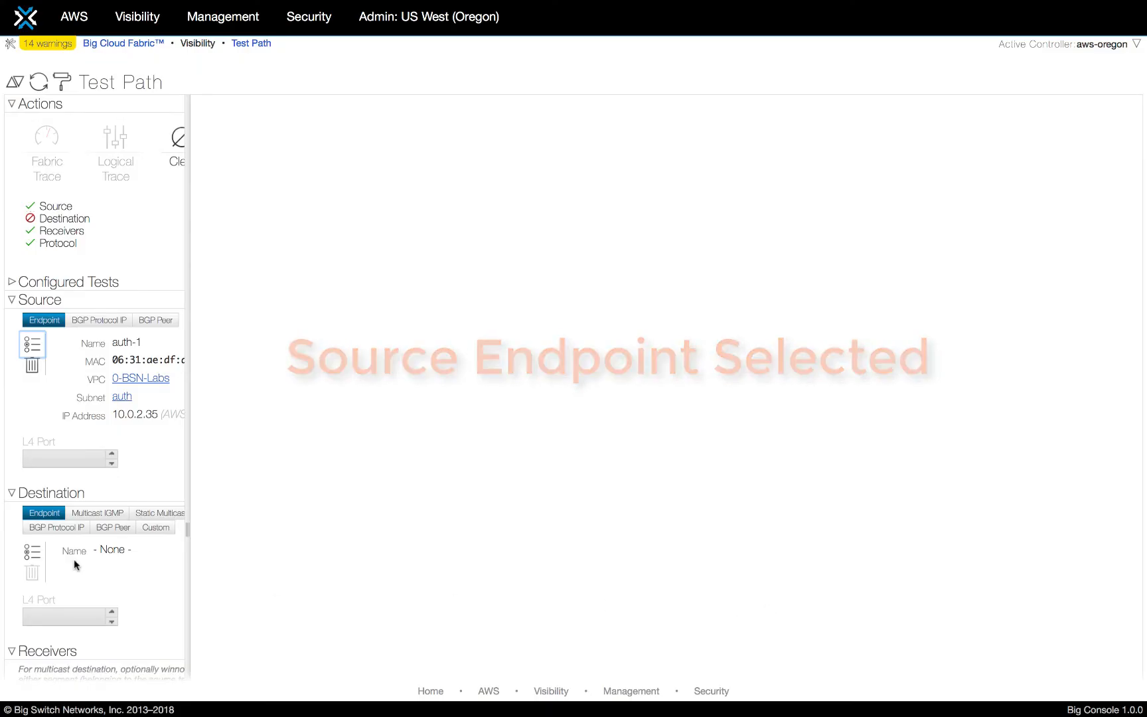
click(32, 552)
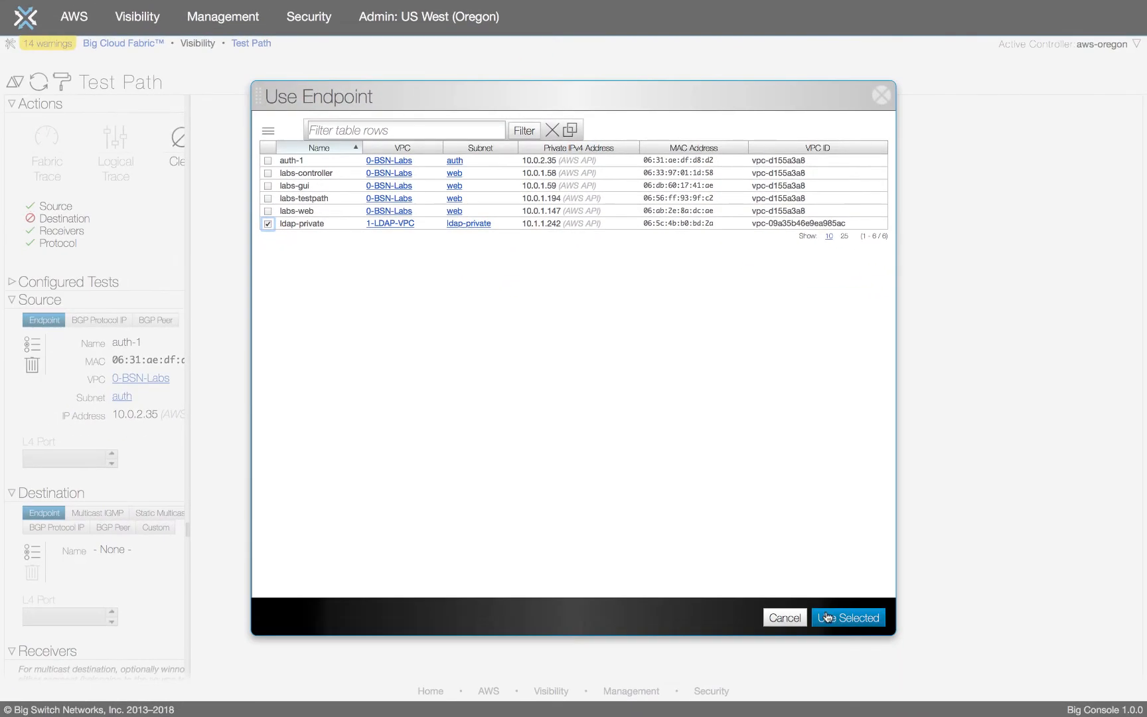
click(826, 617)
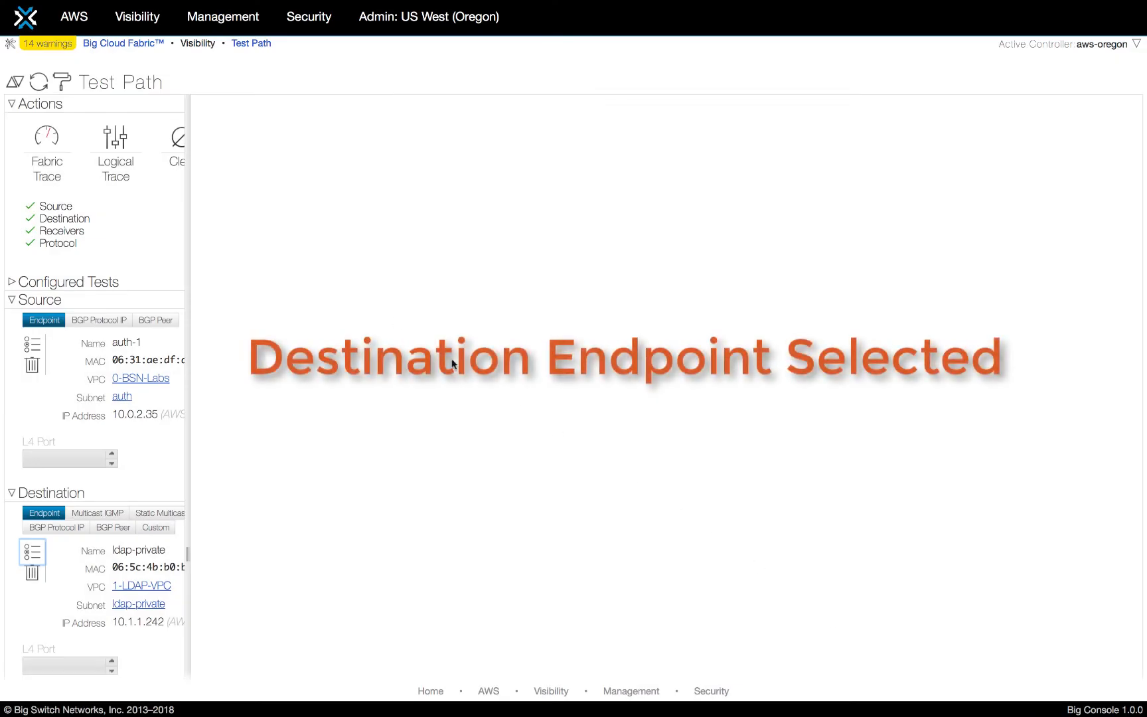
Run a Logical Trace between the two endpoints and expand its Summary section.
click(125, 150)
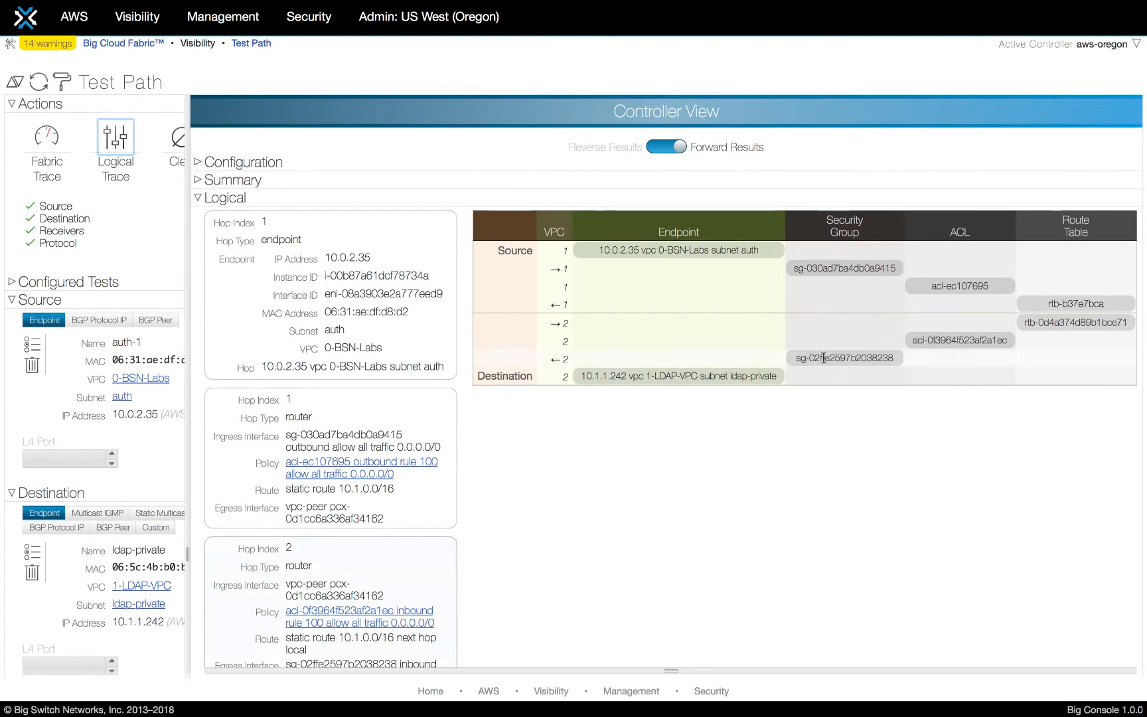
click(824, 357)
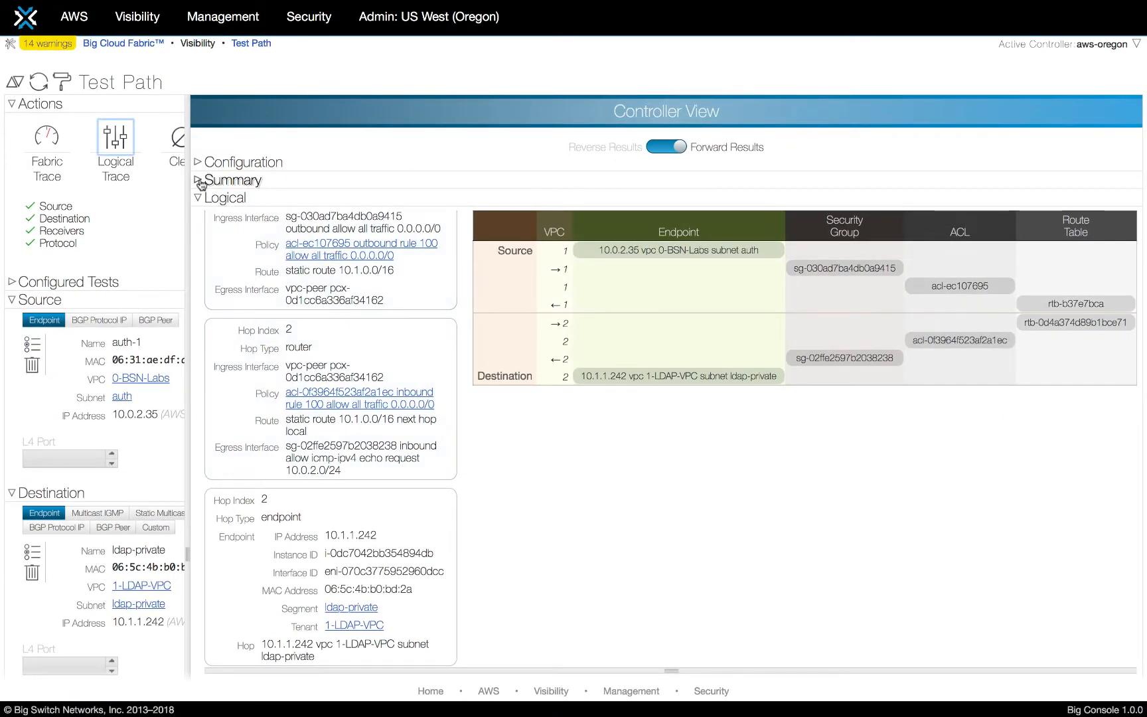
click(199, 181)
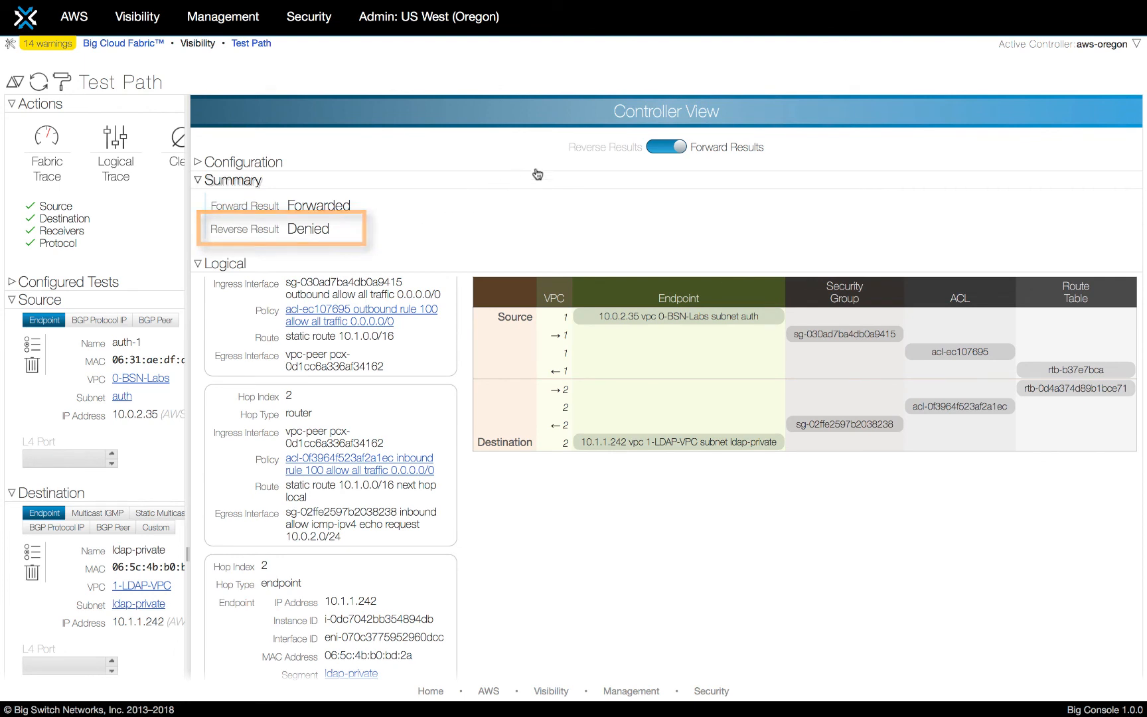
Switch the trace view to reverse results and examine the policy applied at each hop.
click(654, 147)
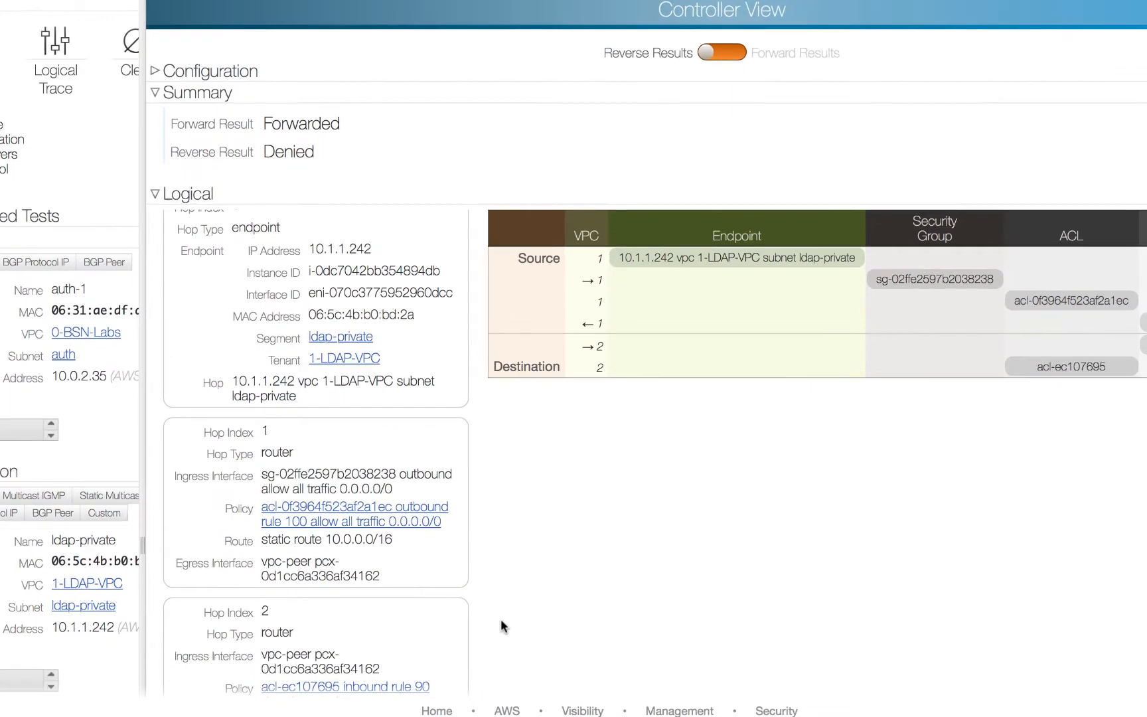
scroll(485, 623, down, 2)
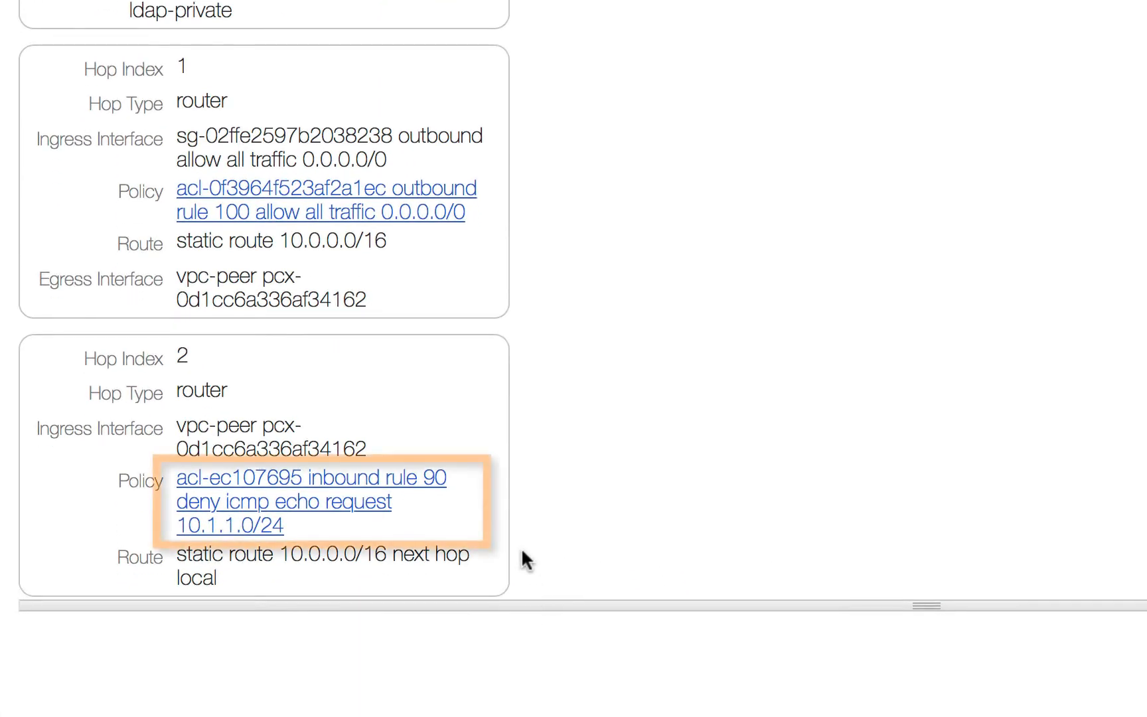